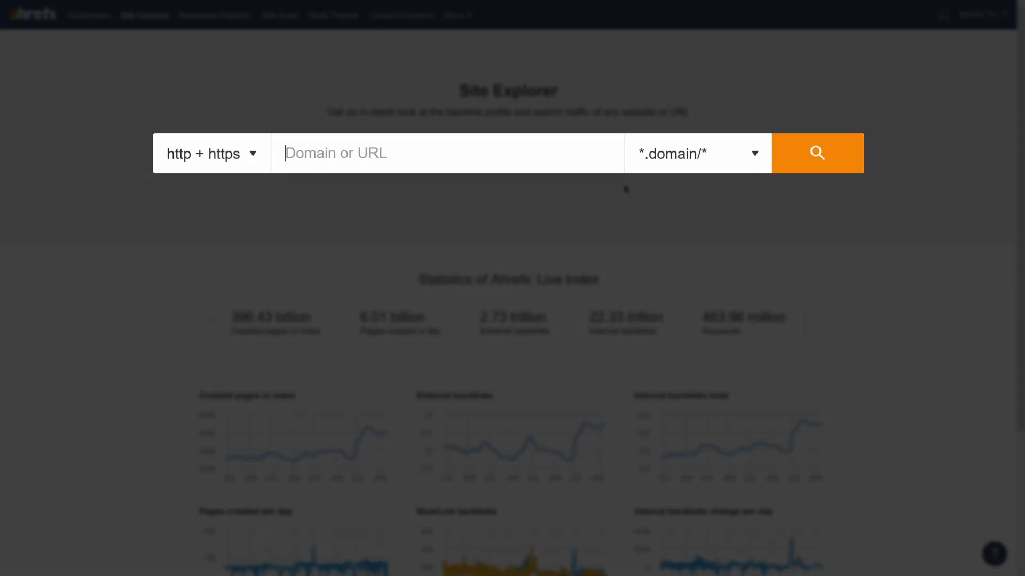
text(ahrefs.com)
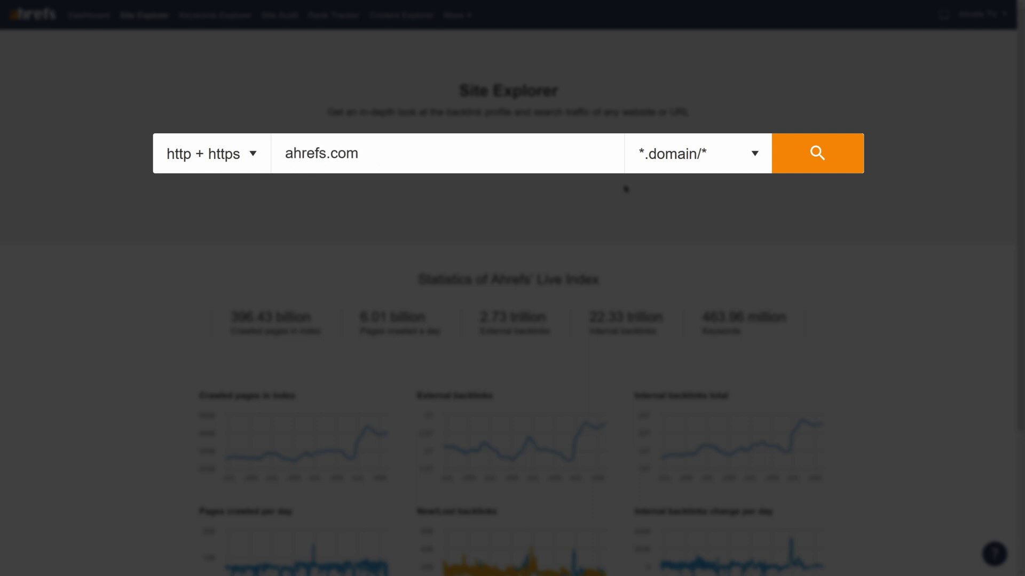
text(/blog/)
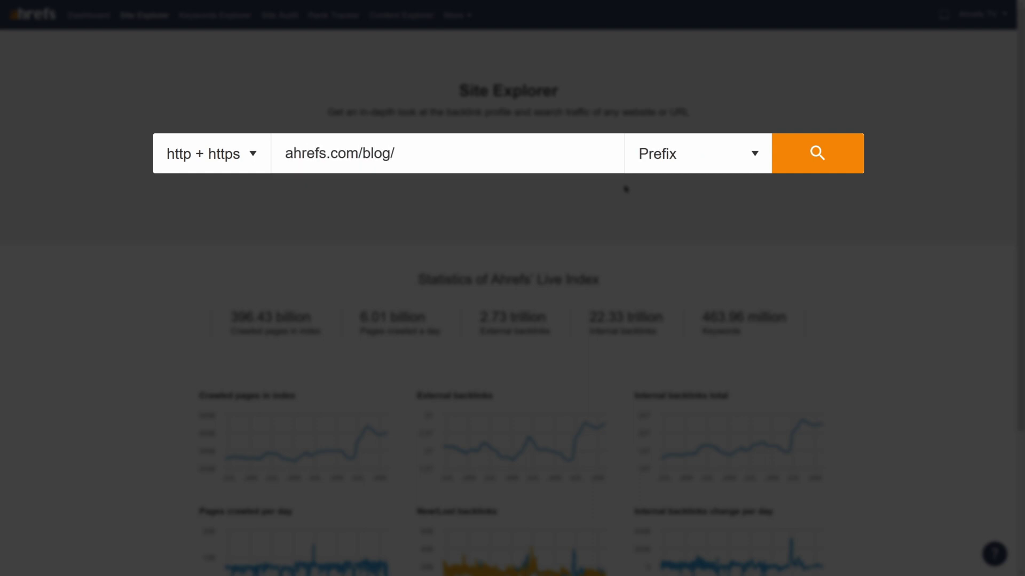
Step: Load the Site Explorer overview for the ahrefs.com/blog/ prefix
key(Return)
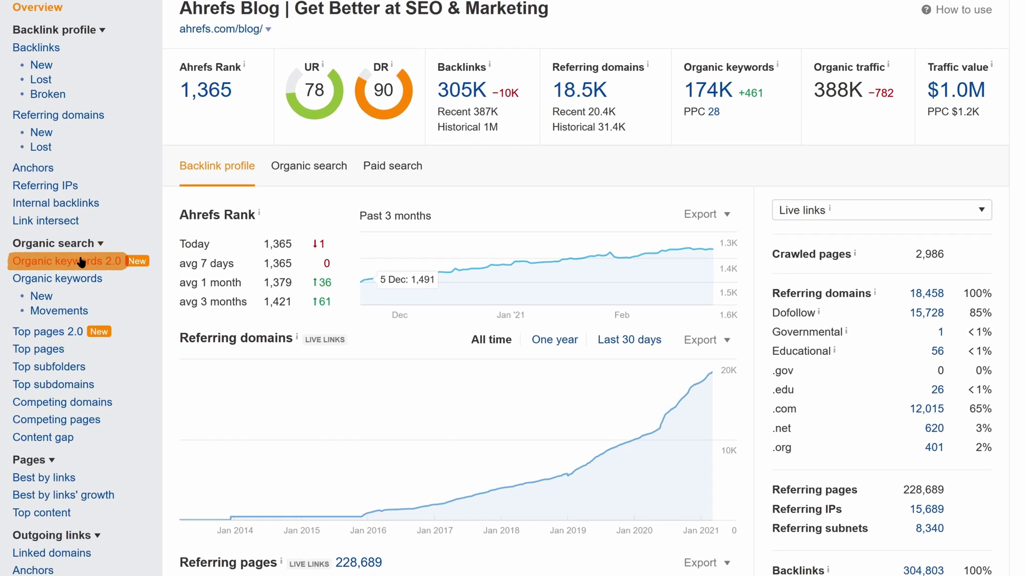
Step: Open Organic keywords and filter positions to the 1–10 range
click(89, 258)
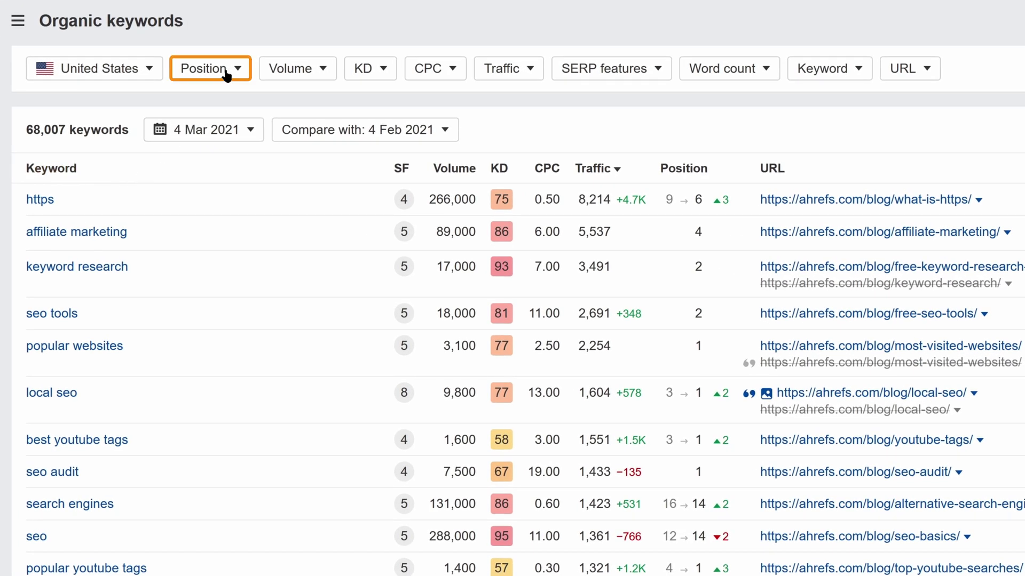
click(255, 105)
text(1)
click(311, 105)
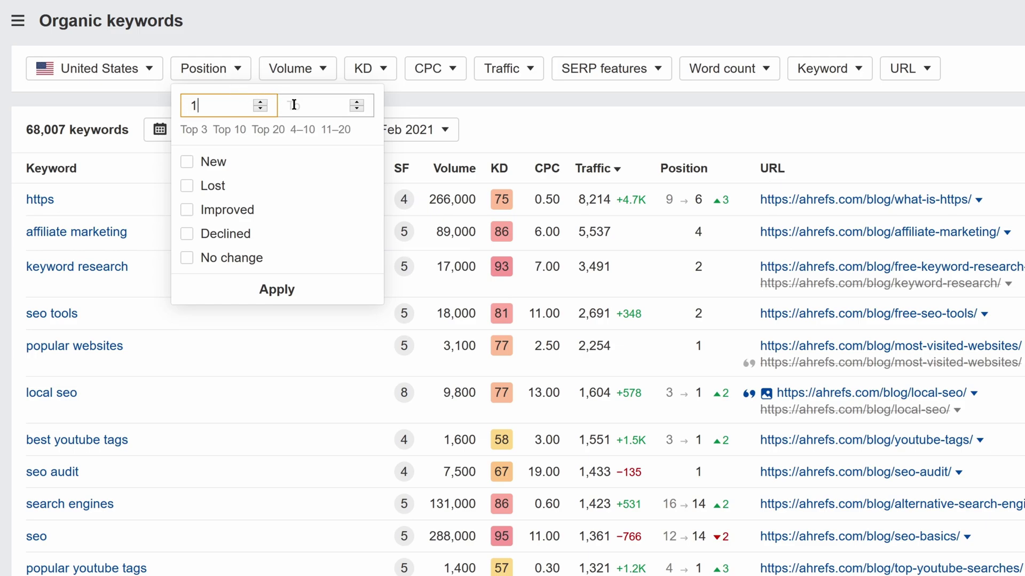
text(10)
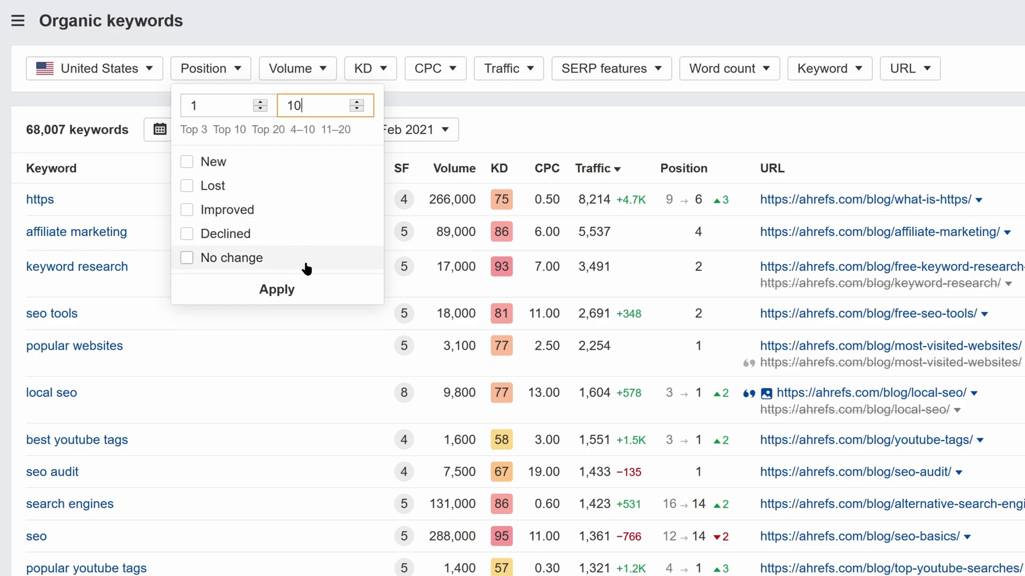
click(322, 288)
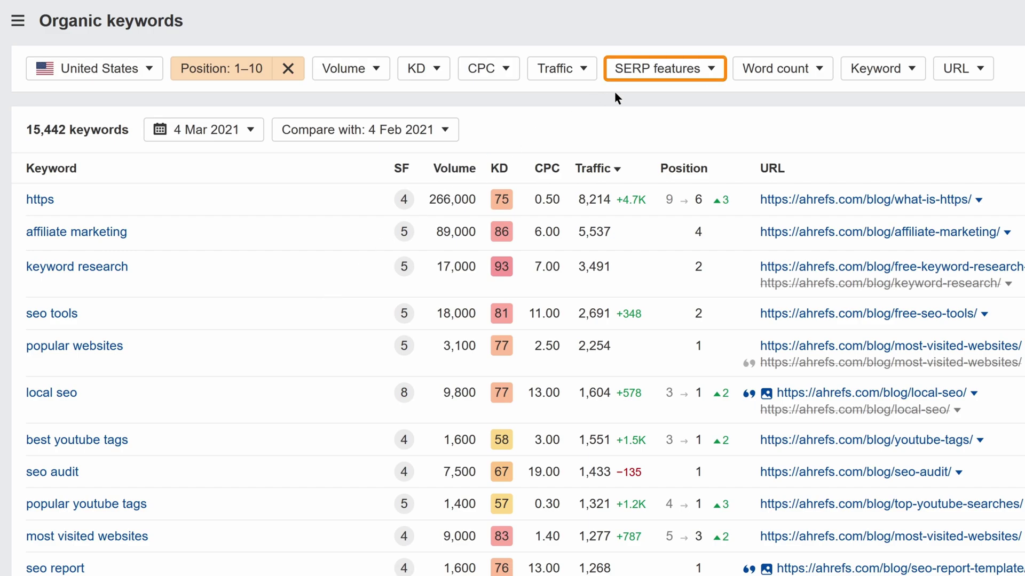
Step: Filter SERP features to Featured snippets where the blog doesn't rank
click(664, 68)
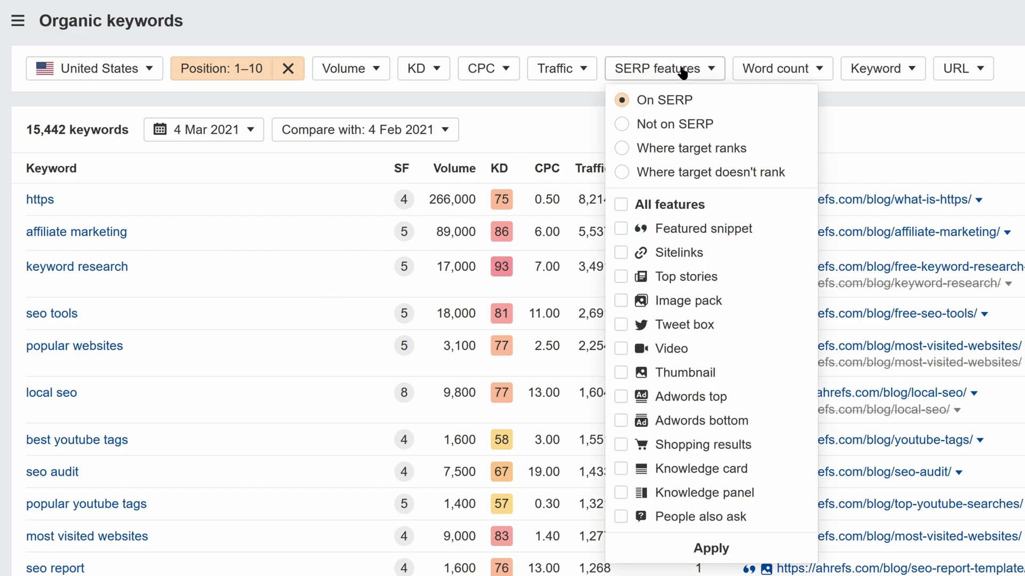
click(622, 229)
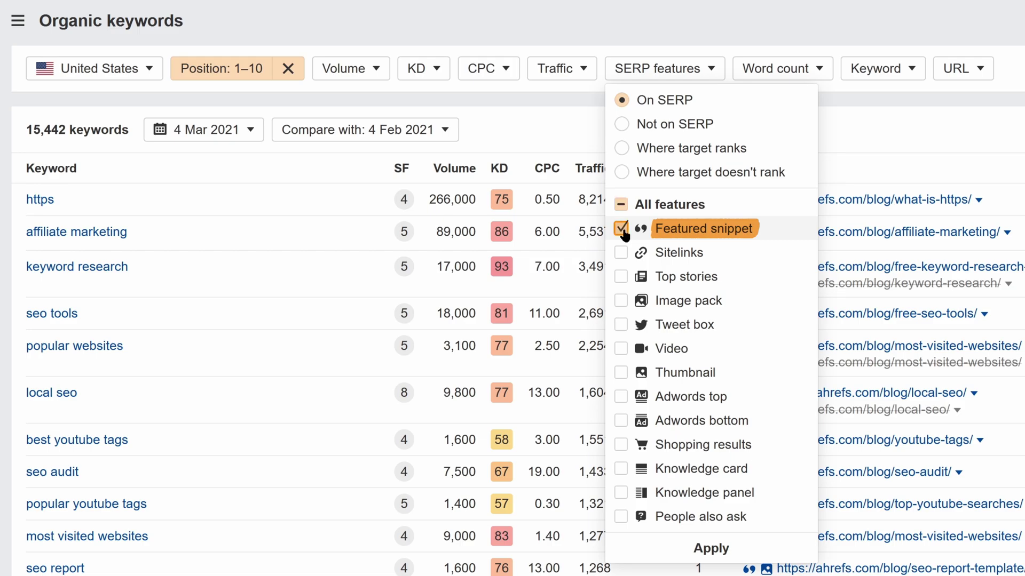
click(622, 173)
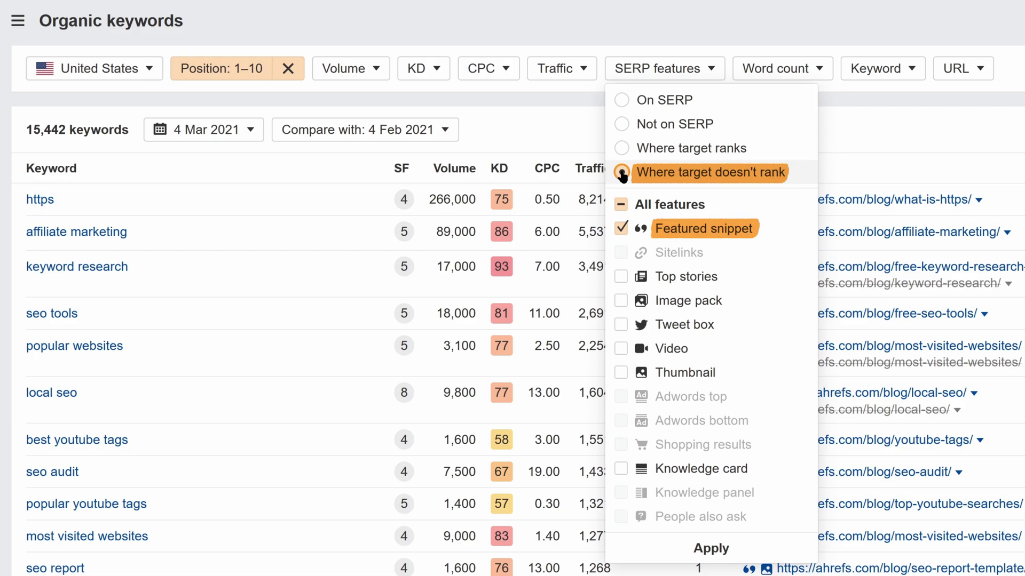
click(622, 175)
Step: Export the first 1,000 filtered keywords to a UTF-8 CSV
click(710, 549)
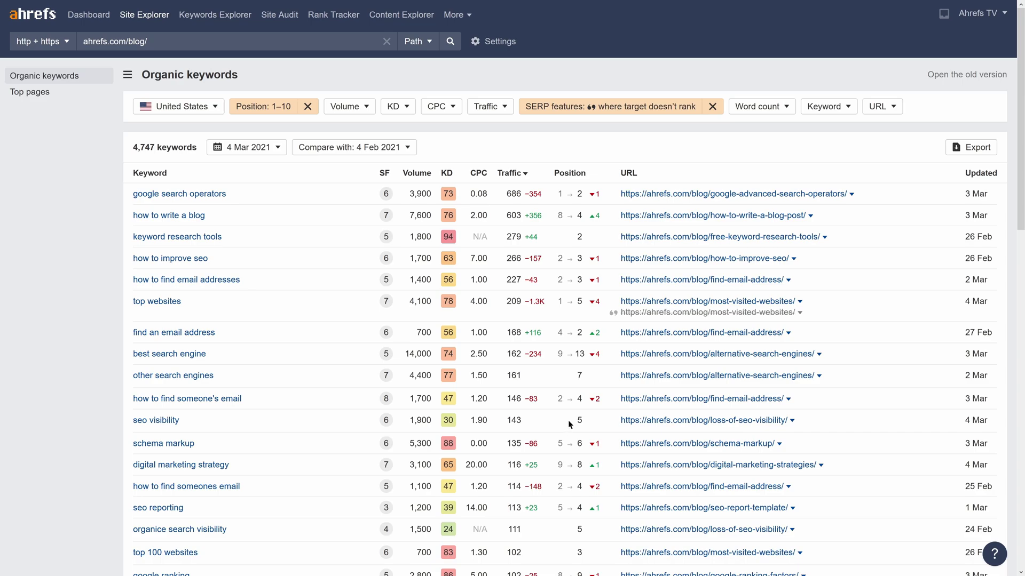
click(971, 148)
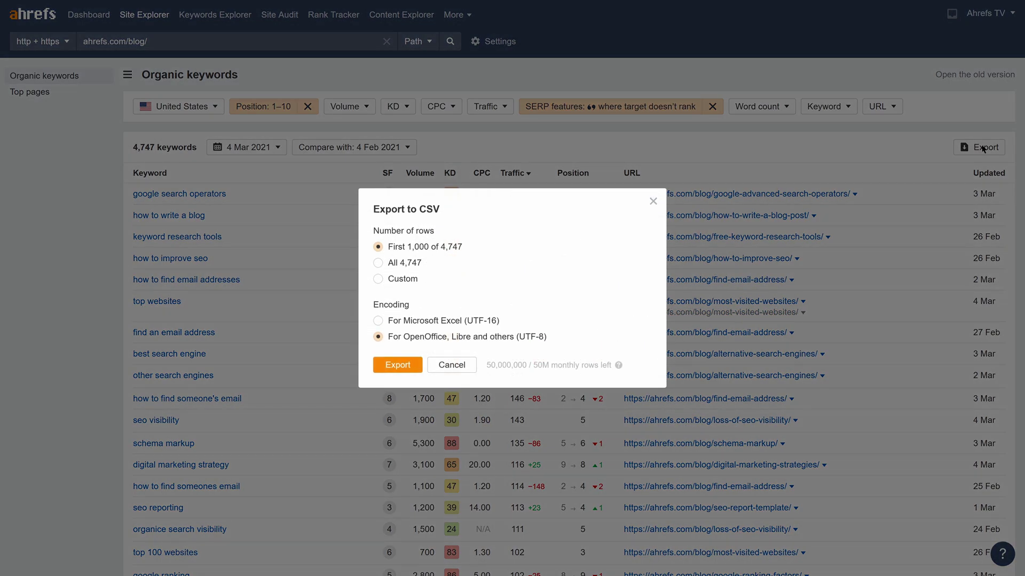
click(400, 365)
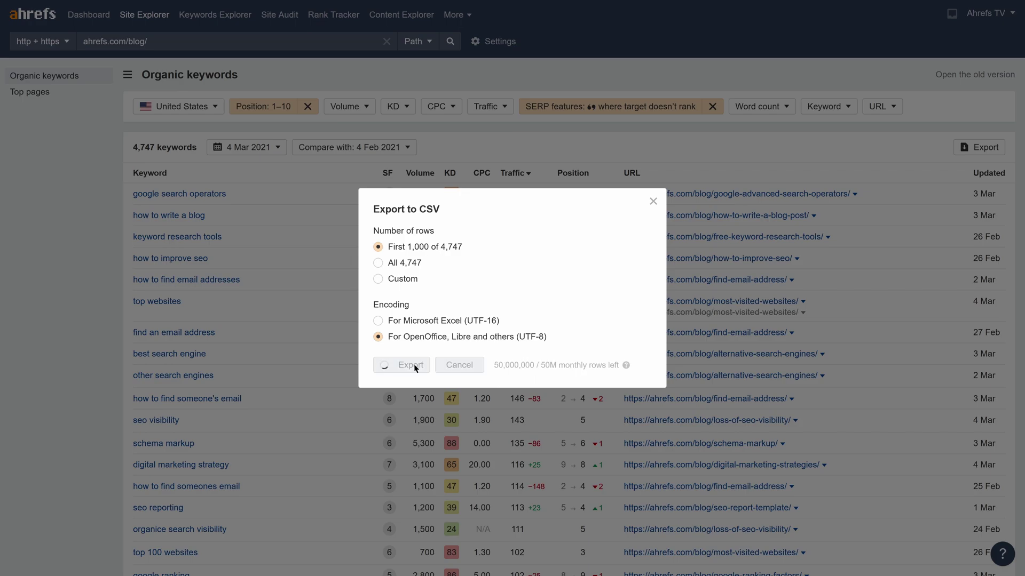